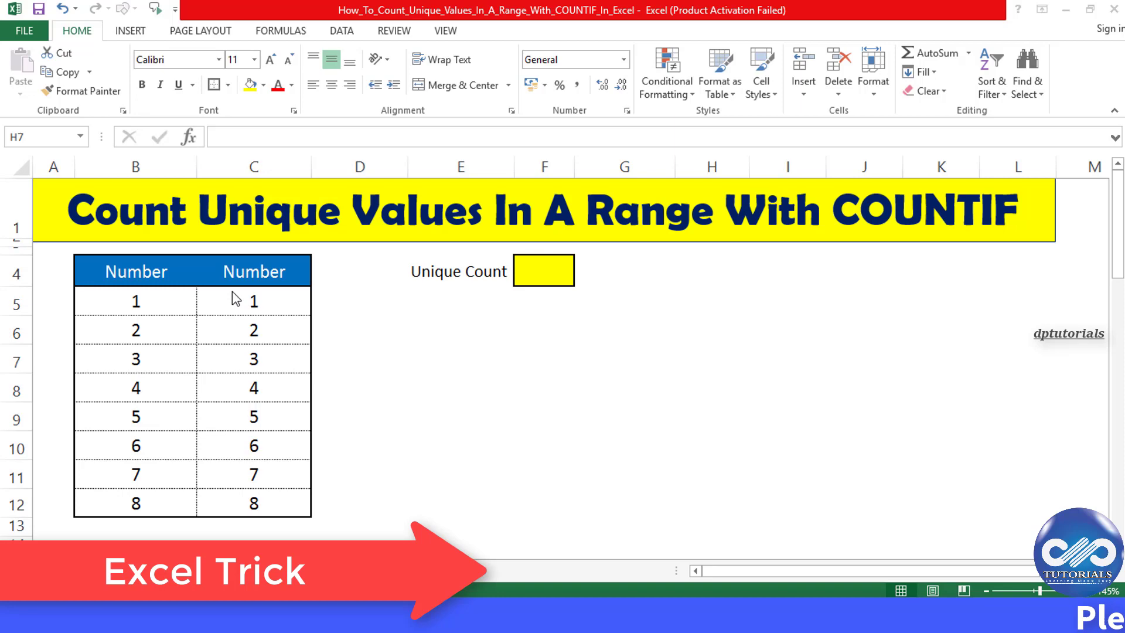
- Highlight the Number values in B5:C12 to show the range being counted
left_click_drag(160, 305, 234, 492)
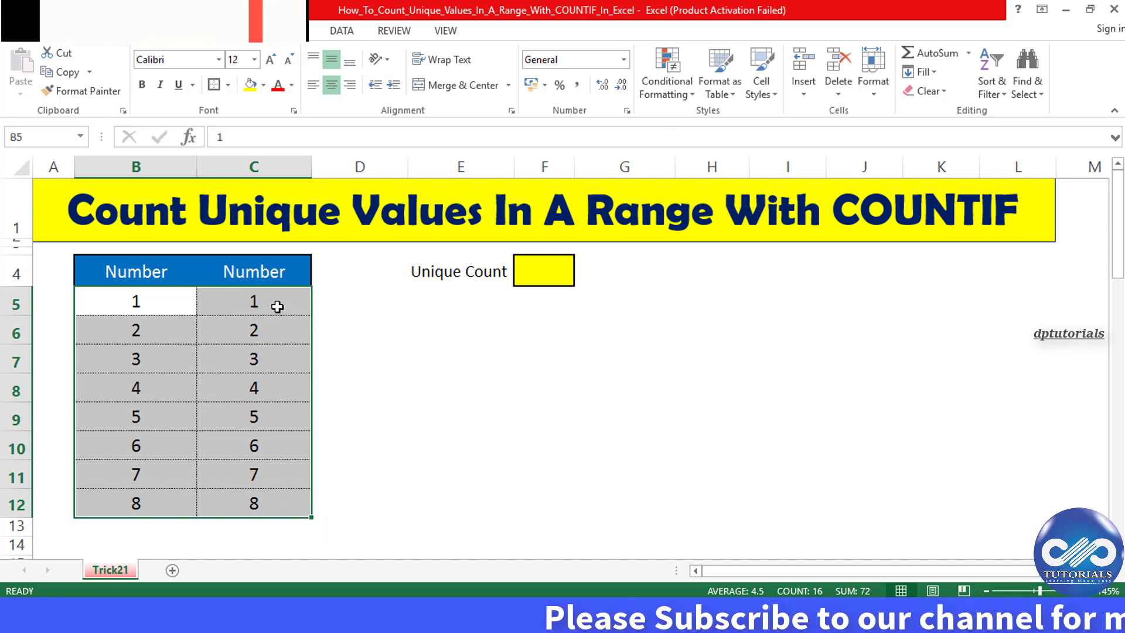
left_click_drag(277, 307, 299, 492)
left_click(401, 434)
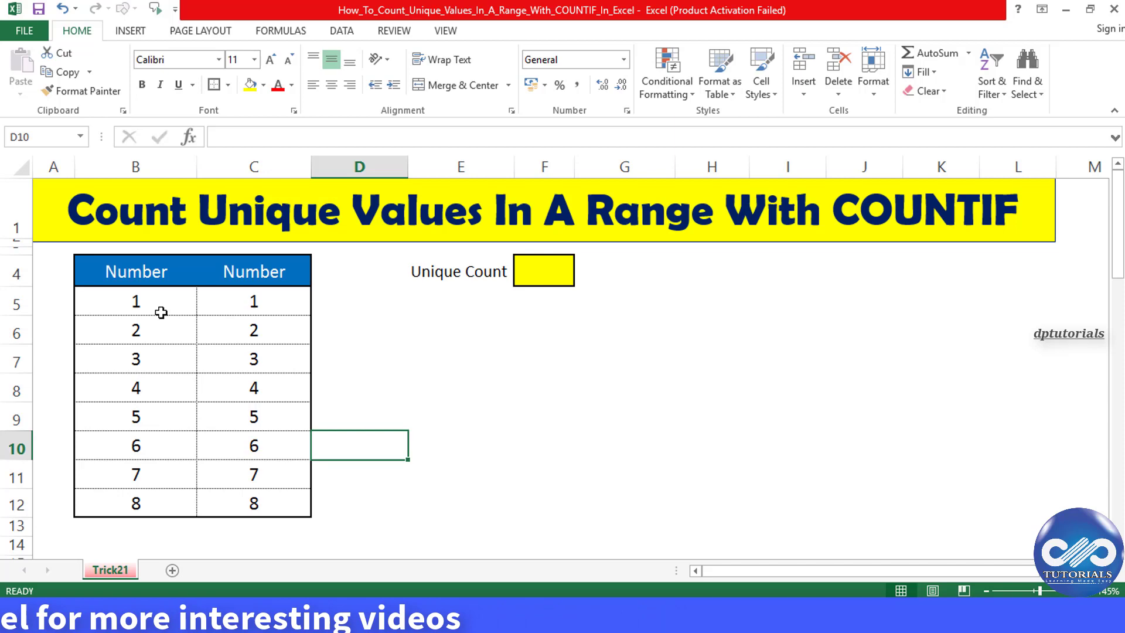
left_click_drag(157, 304, 279, 499)
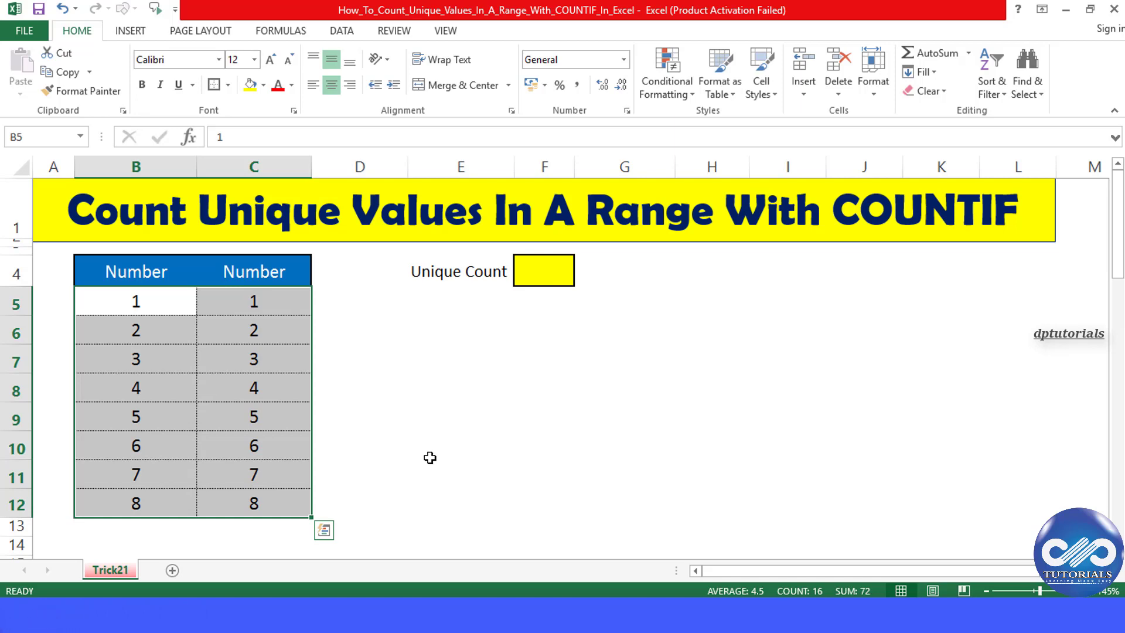
left_click(430, 457)
- Enter =SUMPRODUCT(1/COUNTIF(B5:C12,B5:C12)) in F4, which returns 8
left_click(536, 276)
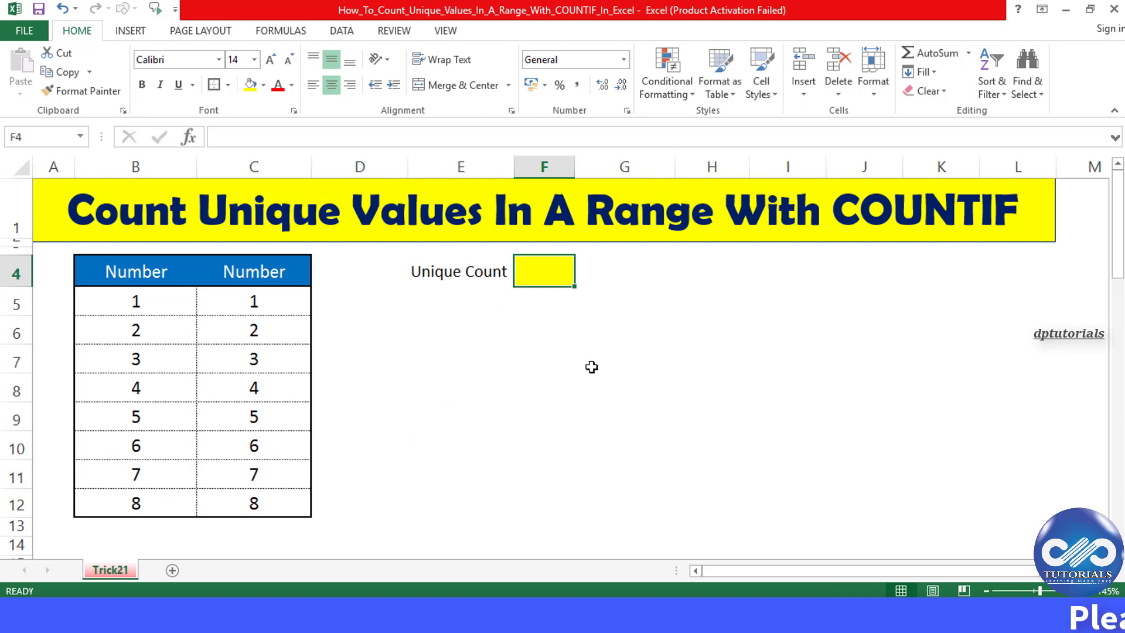
type("=")
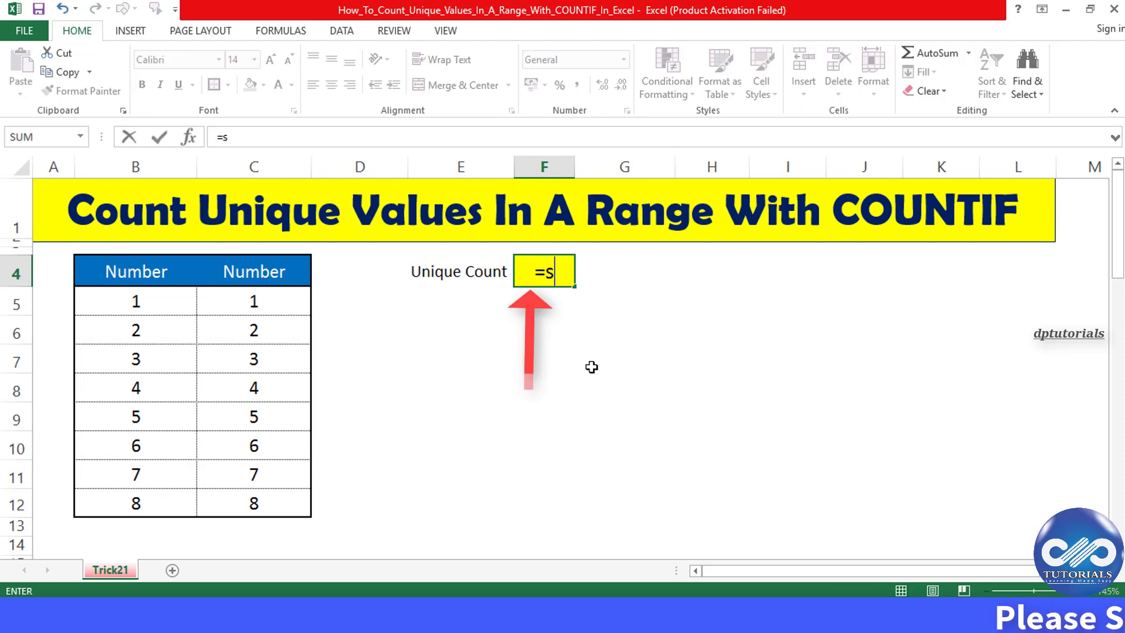
type("sumpro")
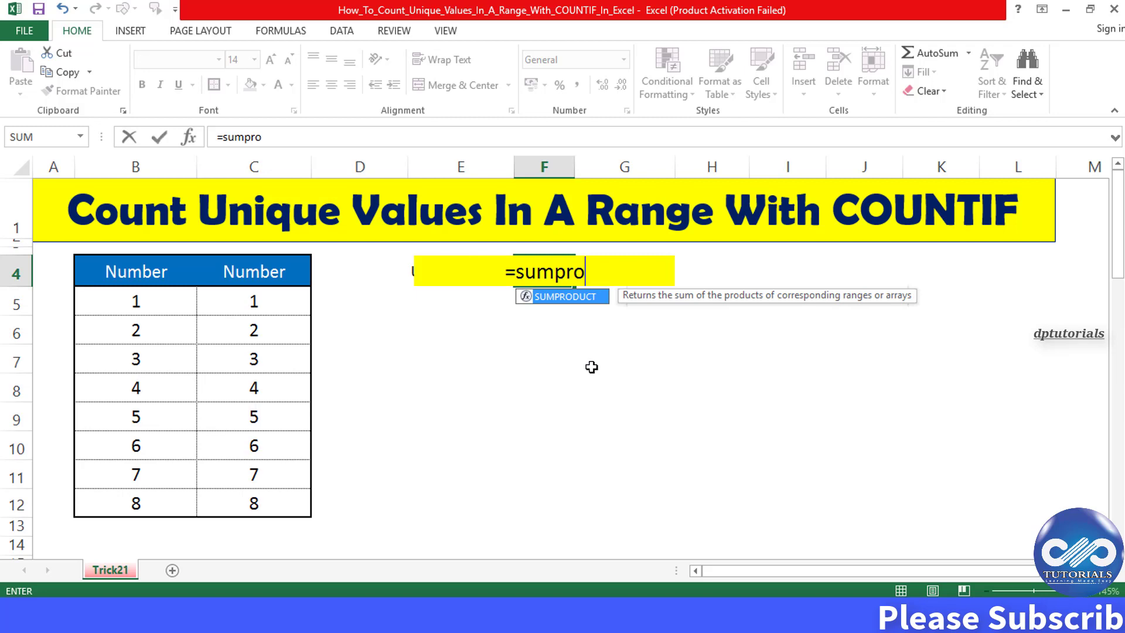
type("duct(")
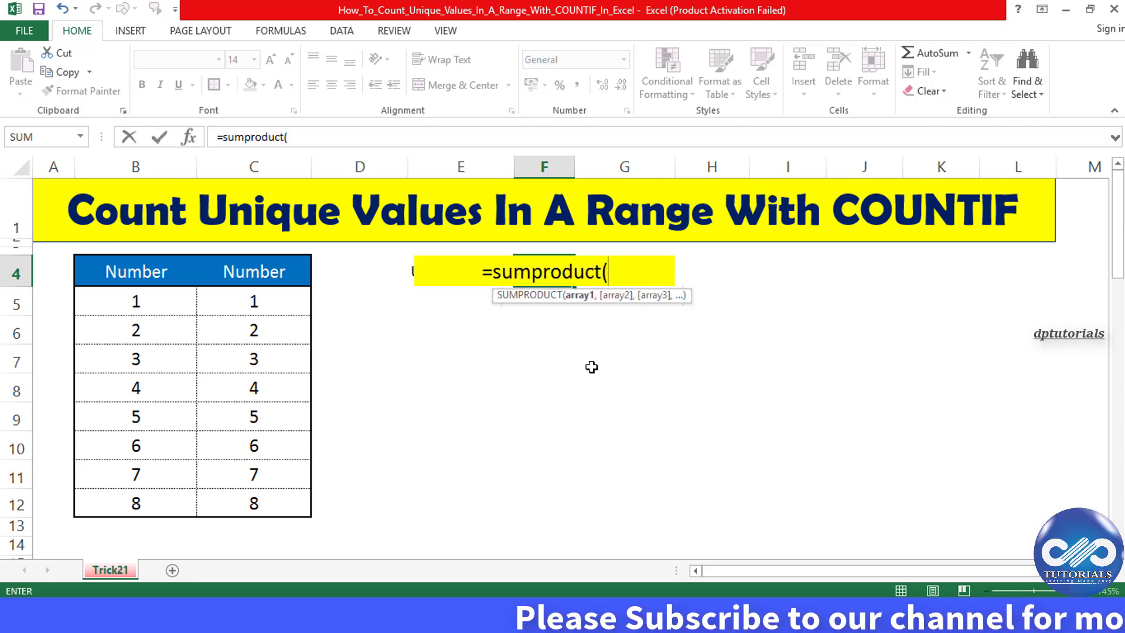
type("1/")
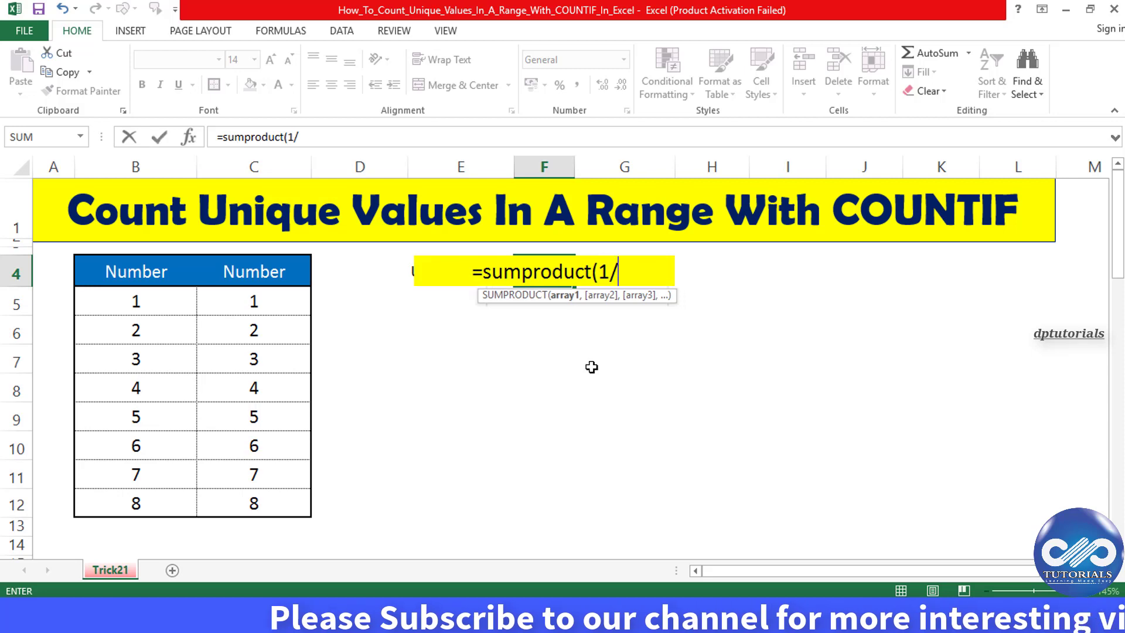
type("countif(")
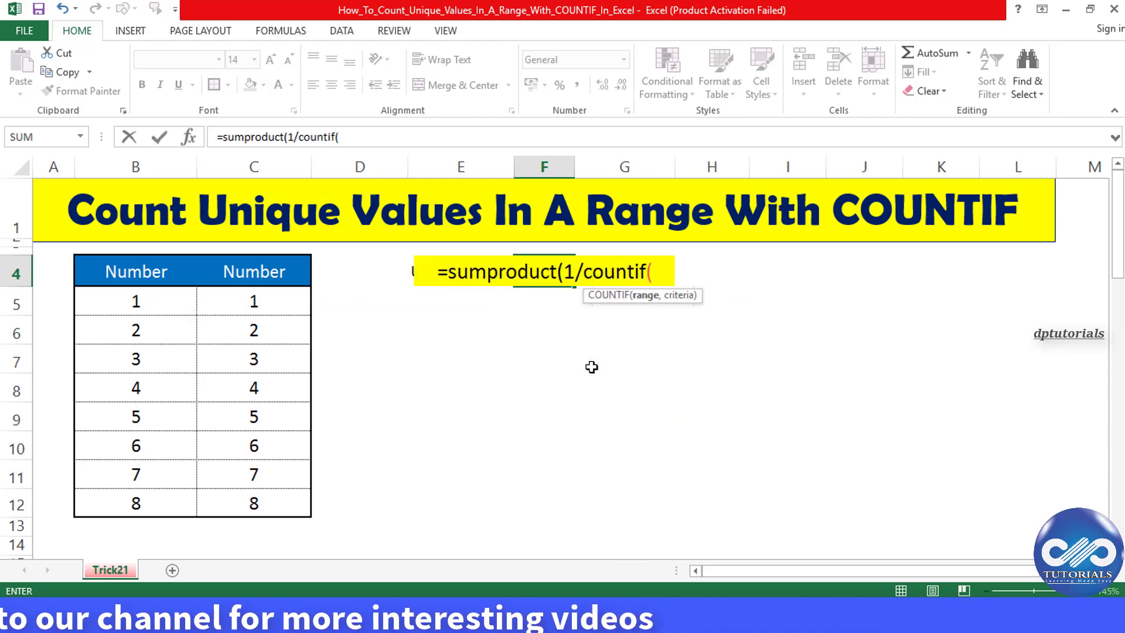
left_click_drag(177, 302, 251, 497)
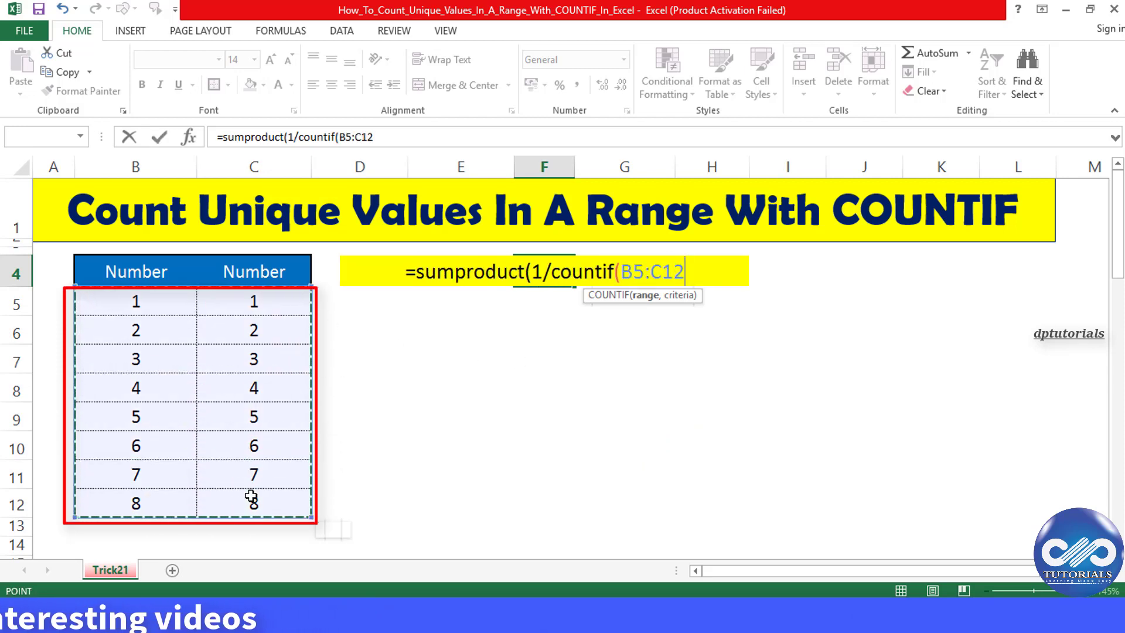
type(",")
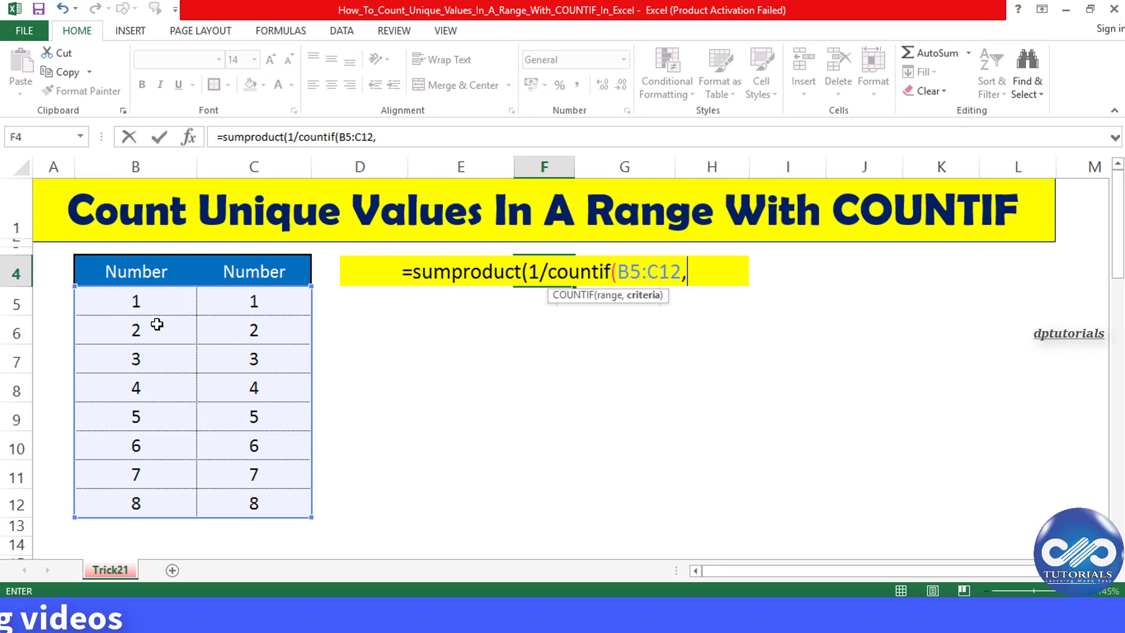
left_click_drag(141, 301, 268, 507)
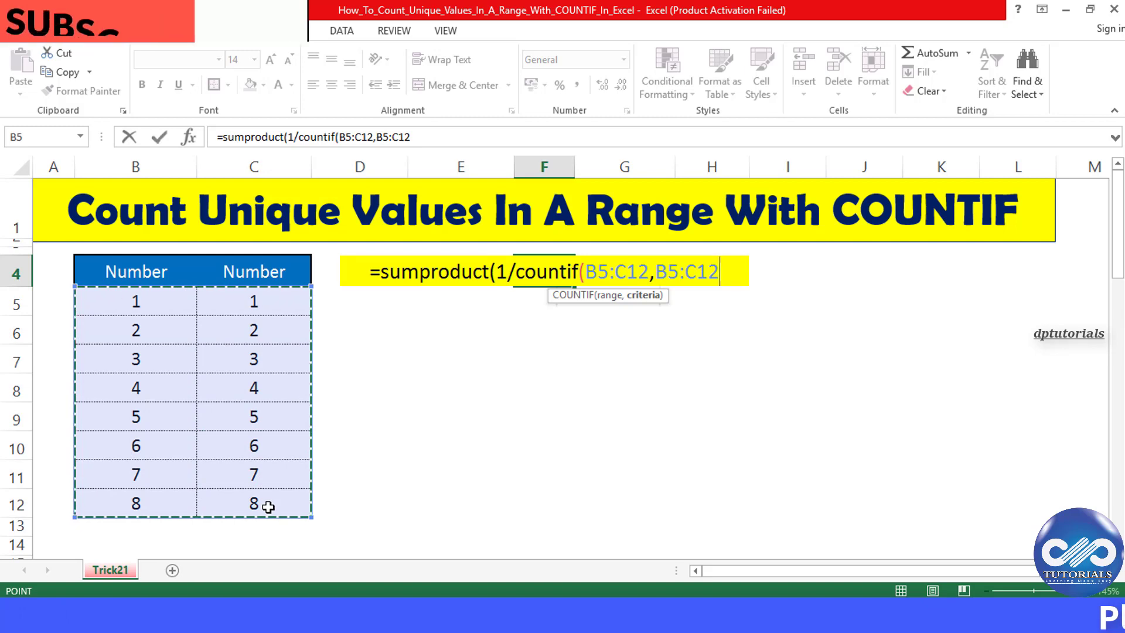
type("))")
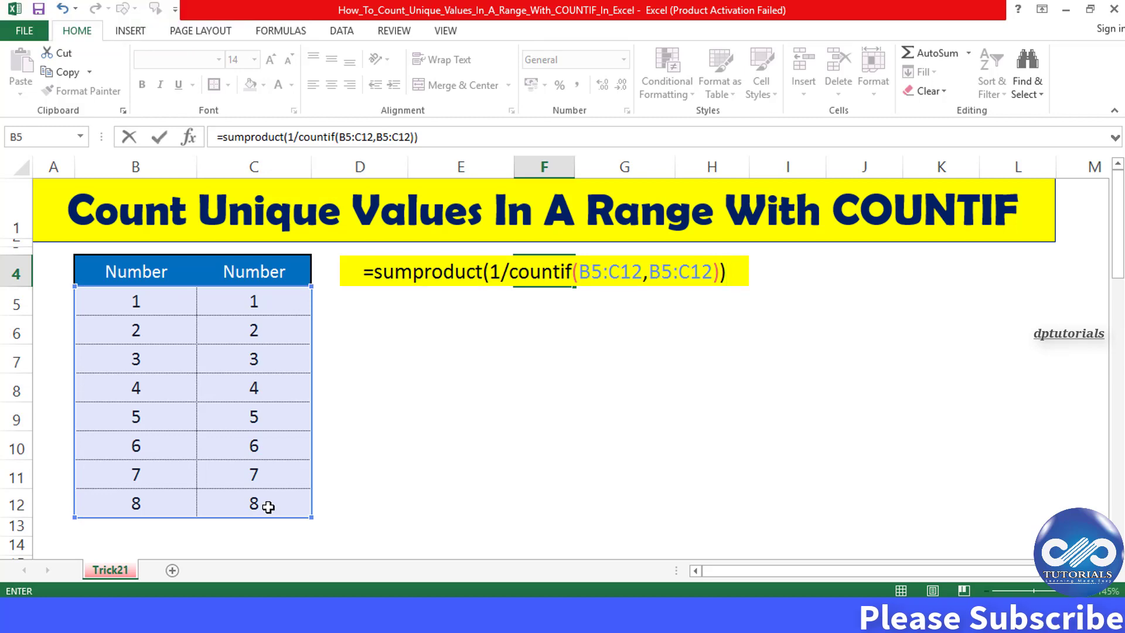
key("Return")
key("Up")
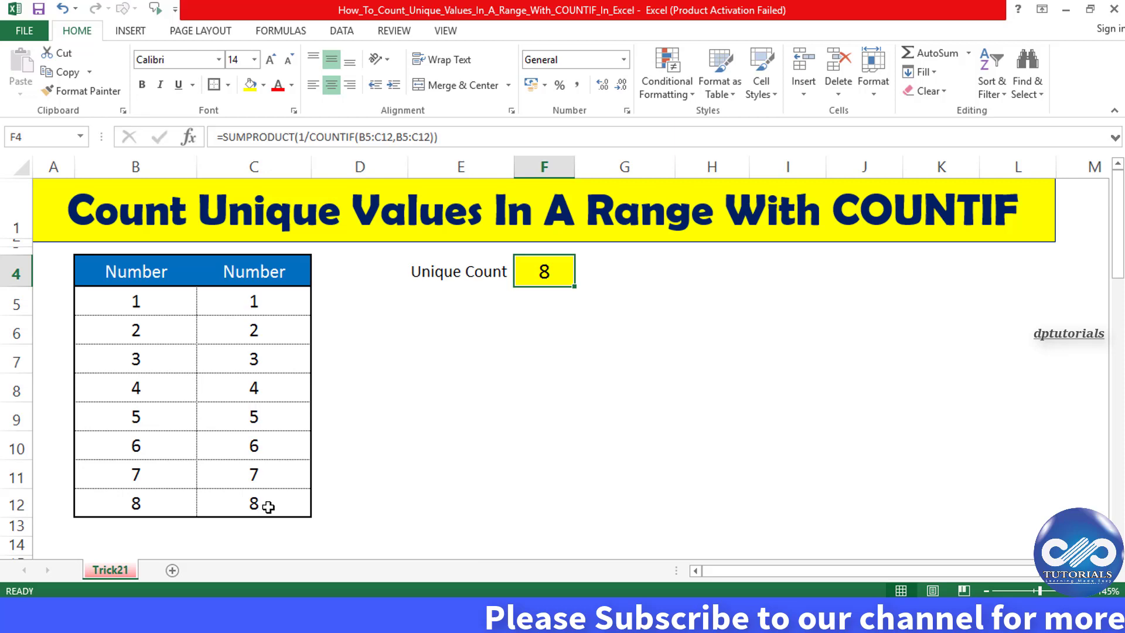
- Change C5 to 10 and C6 to 11 and watch the Unique Count update
left_click(266, 311)
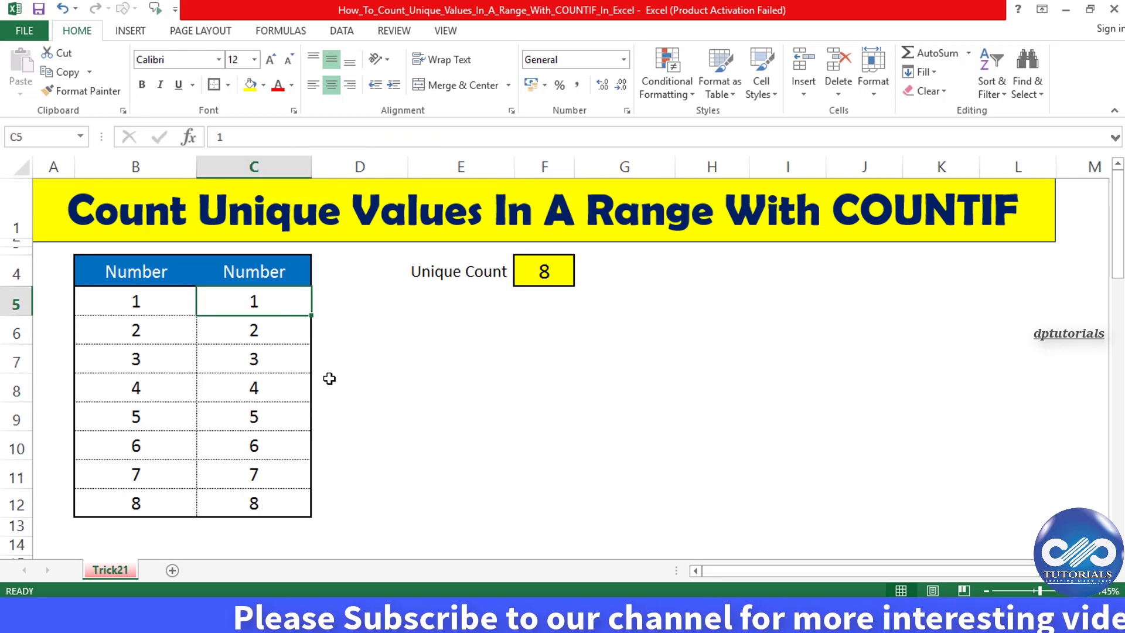
type("10")
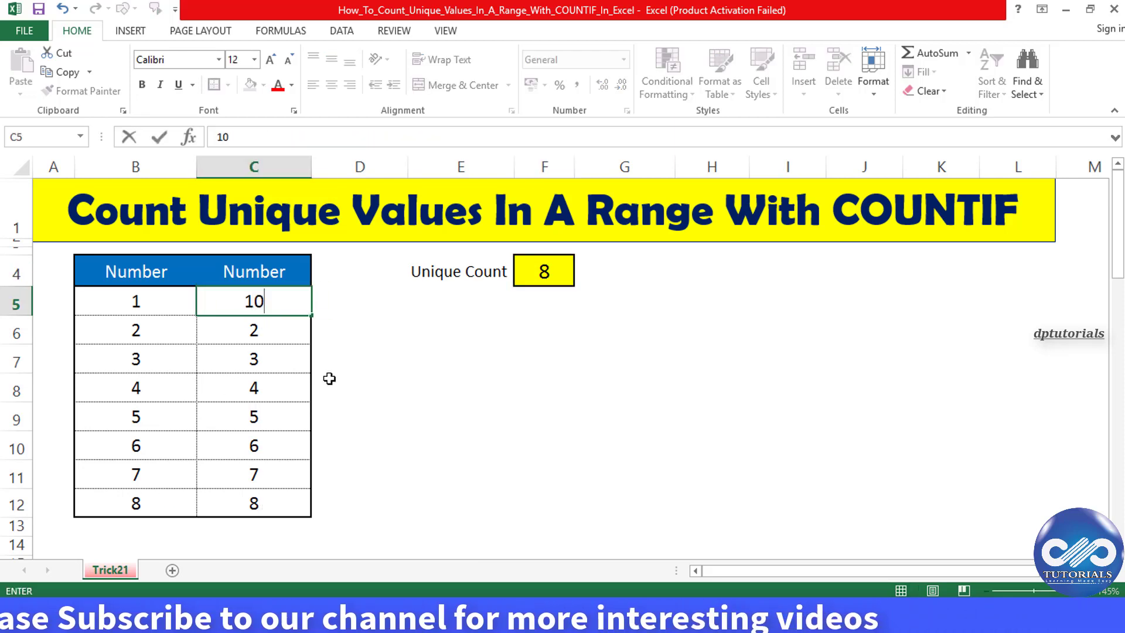
key("Return")
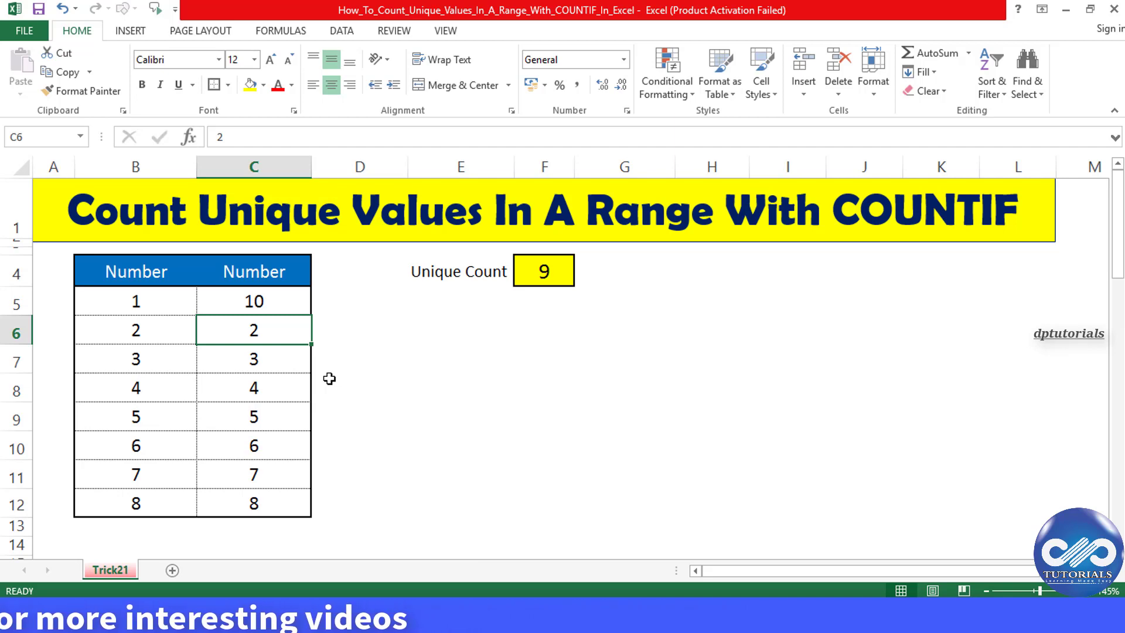
type("11")
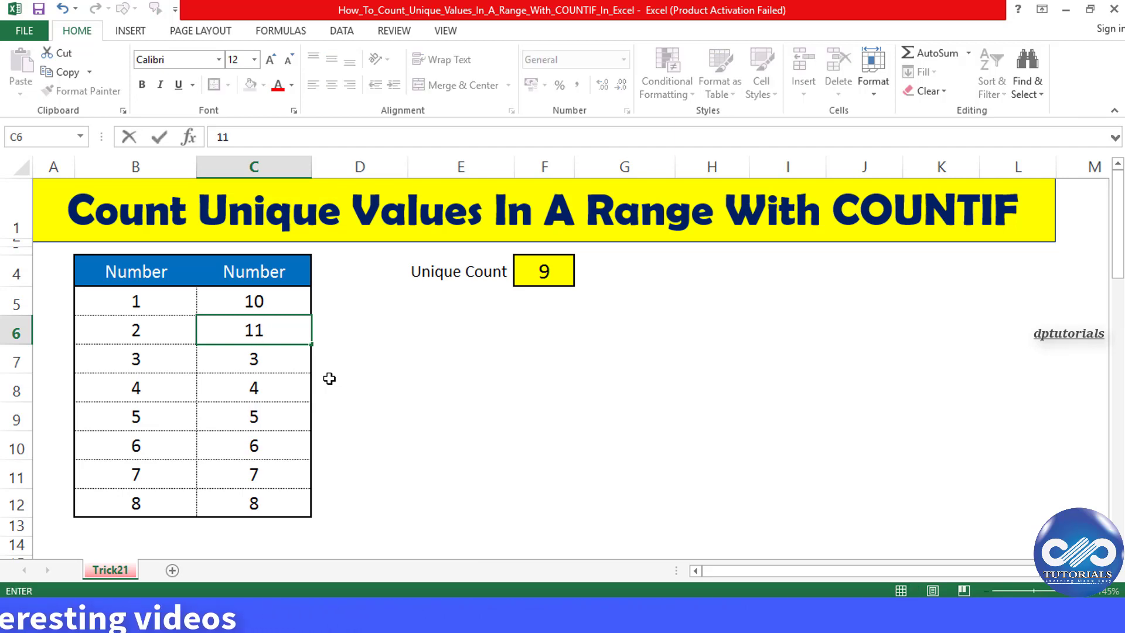
key("Return")
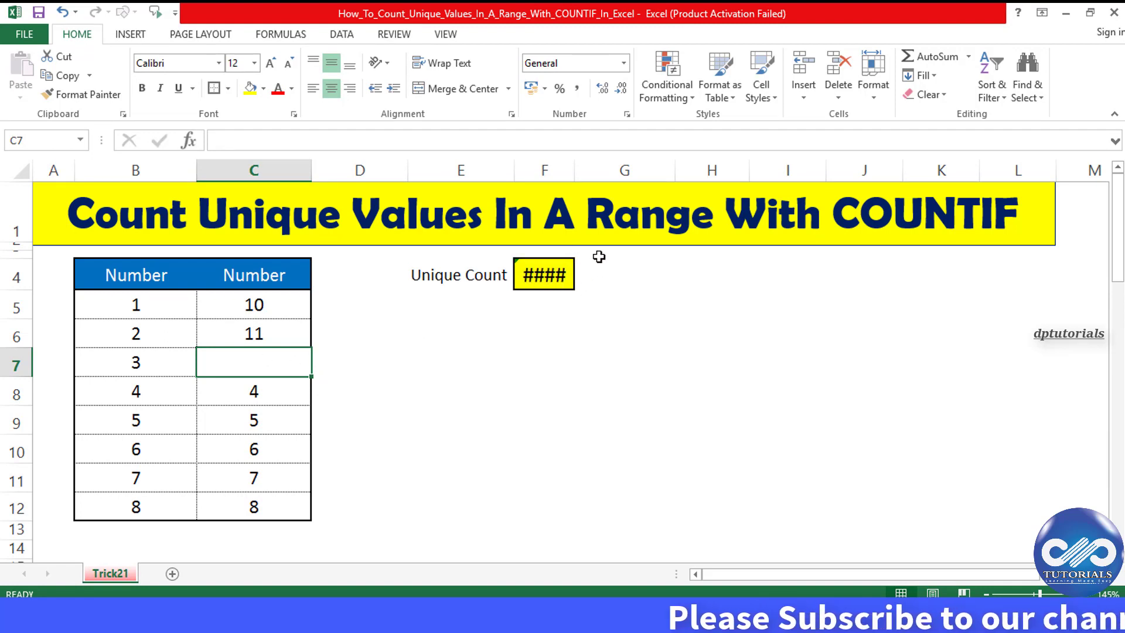
- Append &"" to the COUNTIF criteria in F4 so Unique Count shows 11 instead of #DIV/0!
left_click(561, 274)
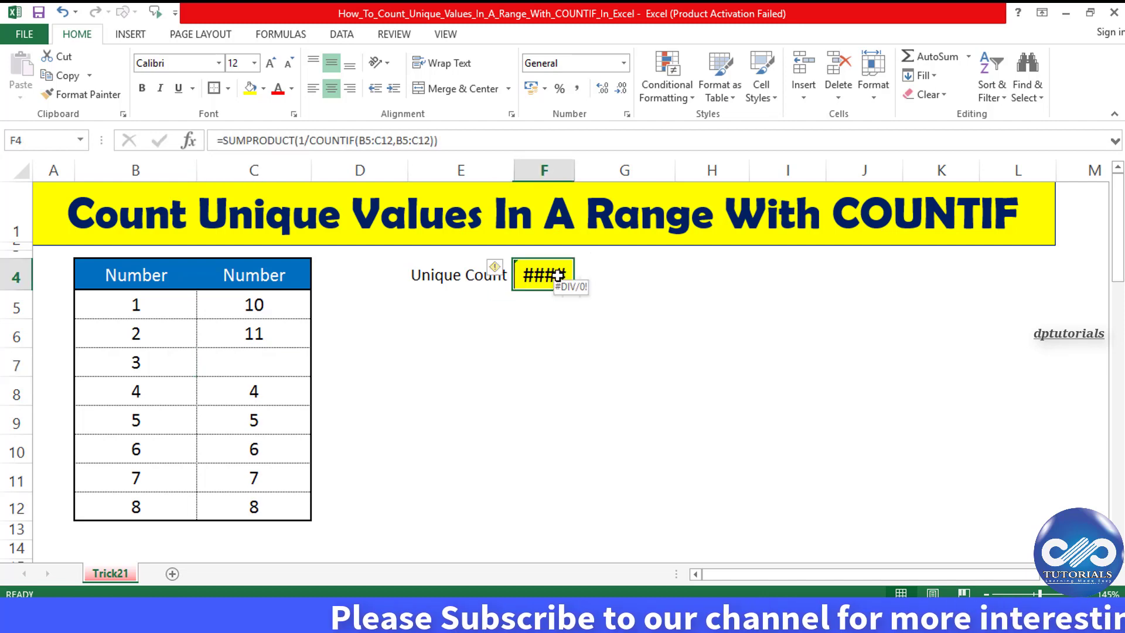
left_click(432, 142)
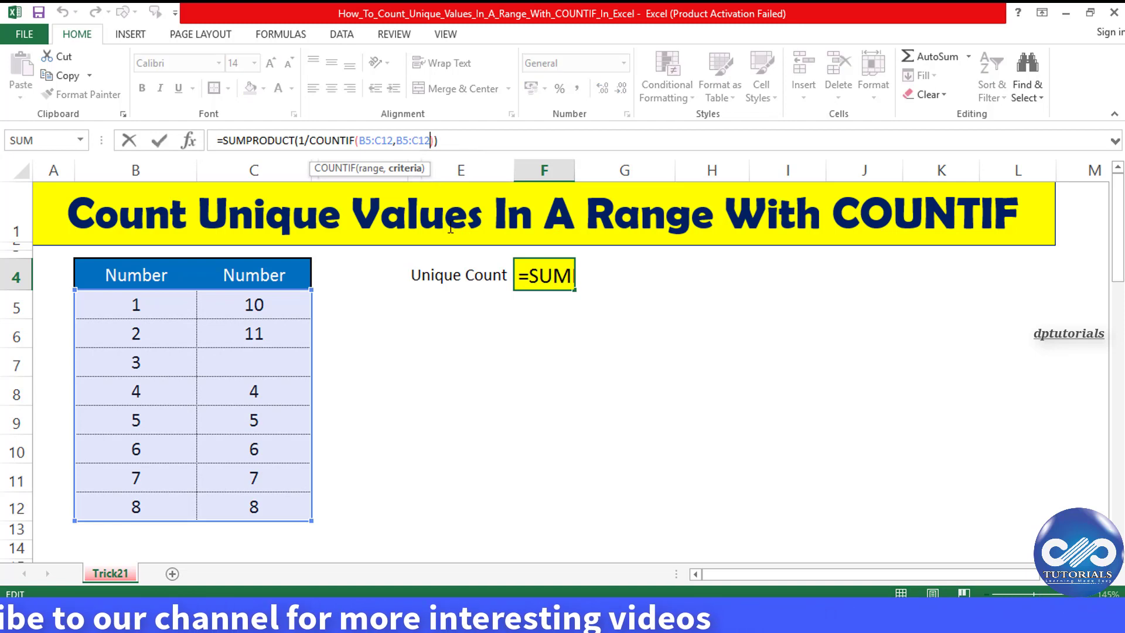
type("&")
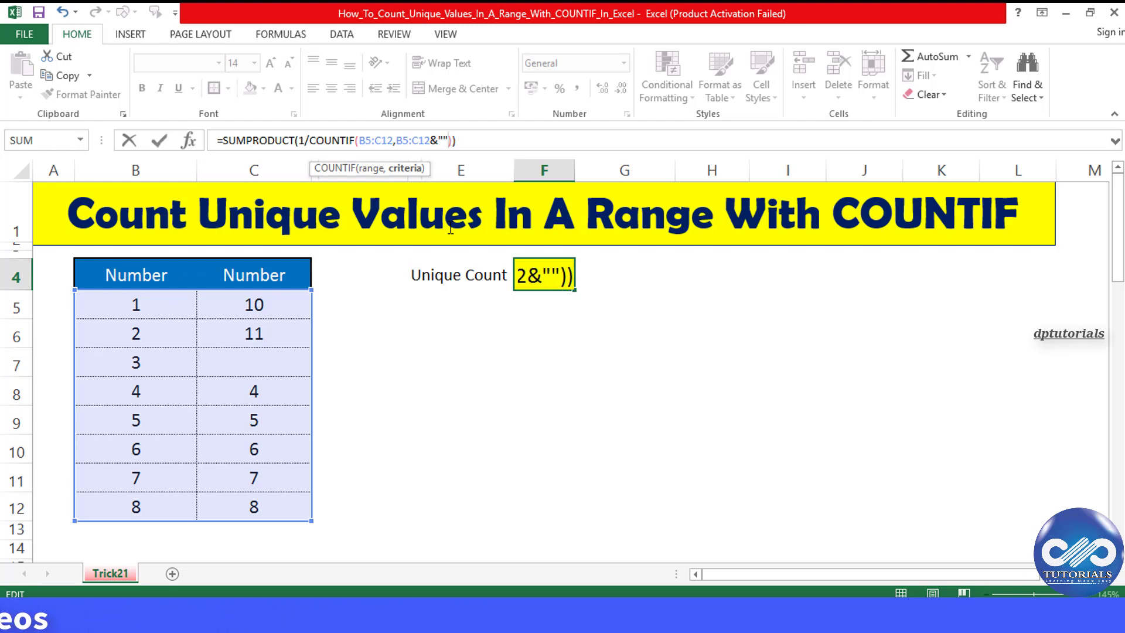
key("Return")
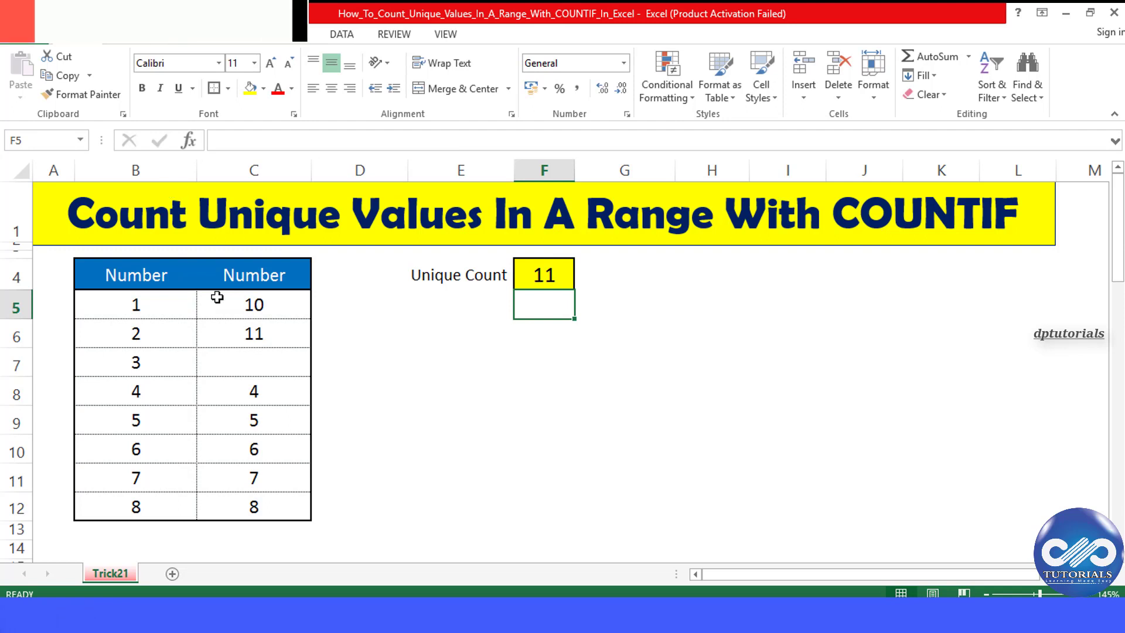
- Set C5 back to 1
left_click(245, 305)
type("1")
key("Return")
key("Return")
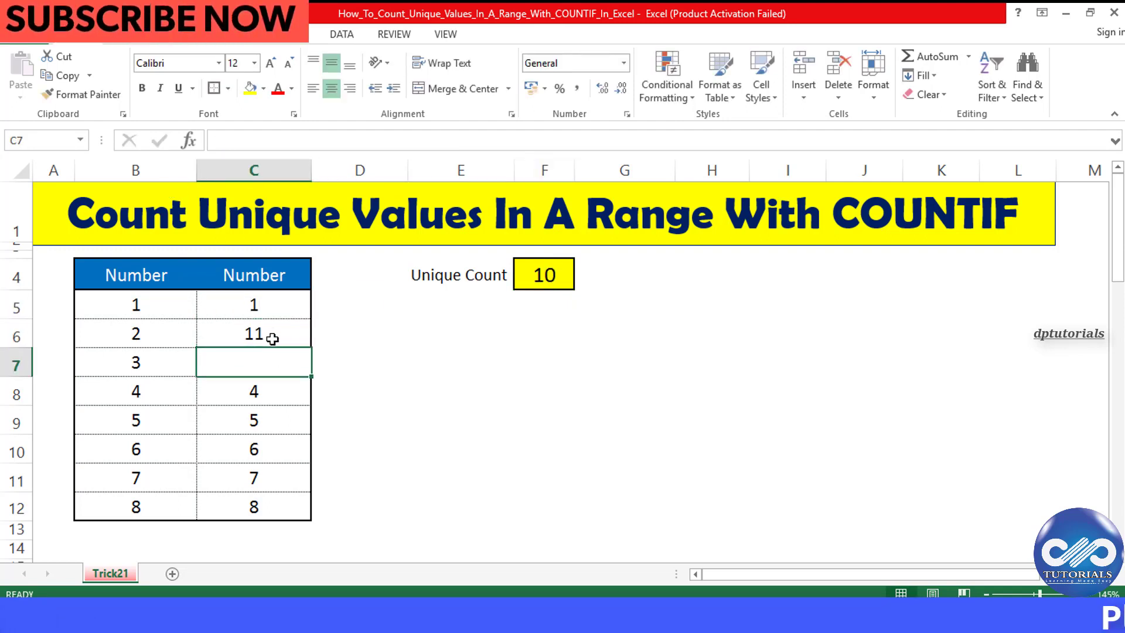
left_click(529, 282)
- Delete the 5 from C9 so it is blank, then check the Unique Count in F4
left_click_drag(164, 307, 171, 501)
left_click(240, 364)
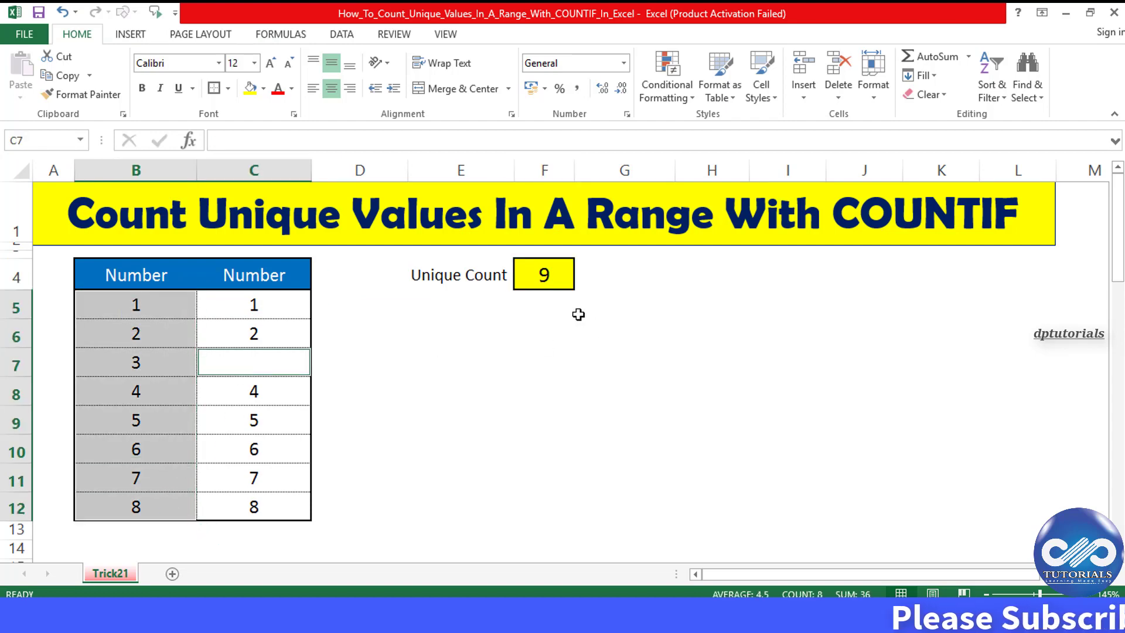
left_click(457, 420)
left_click(279, 422)
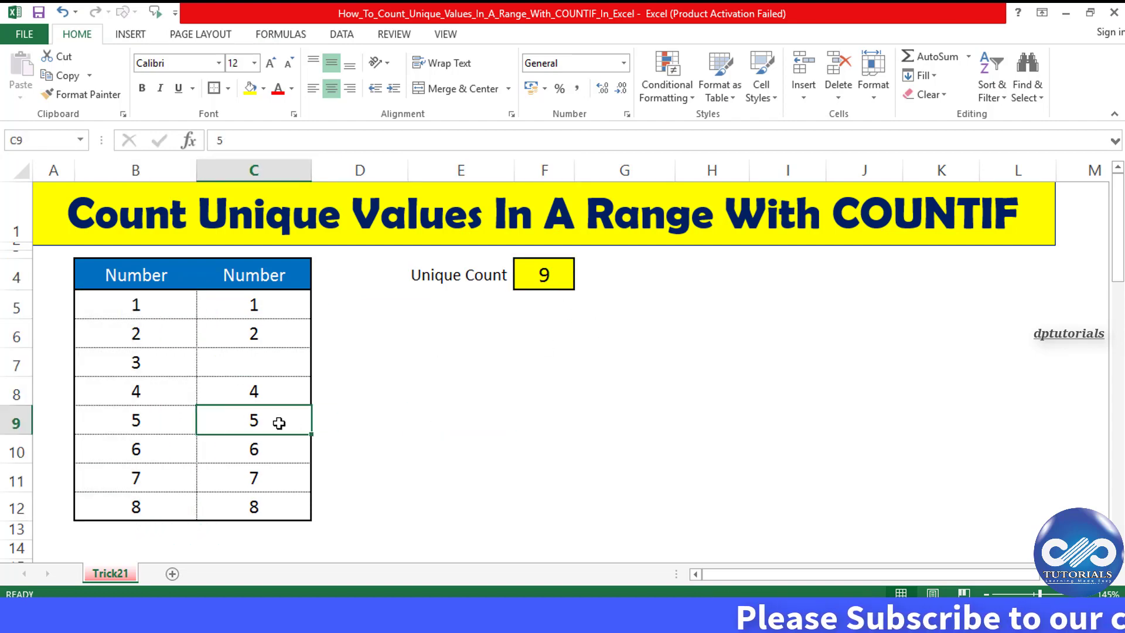
key("Delete")
left_click(376, 416)
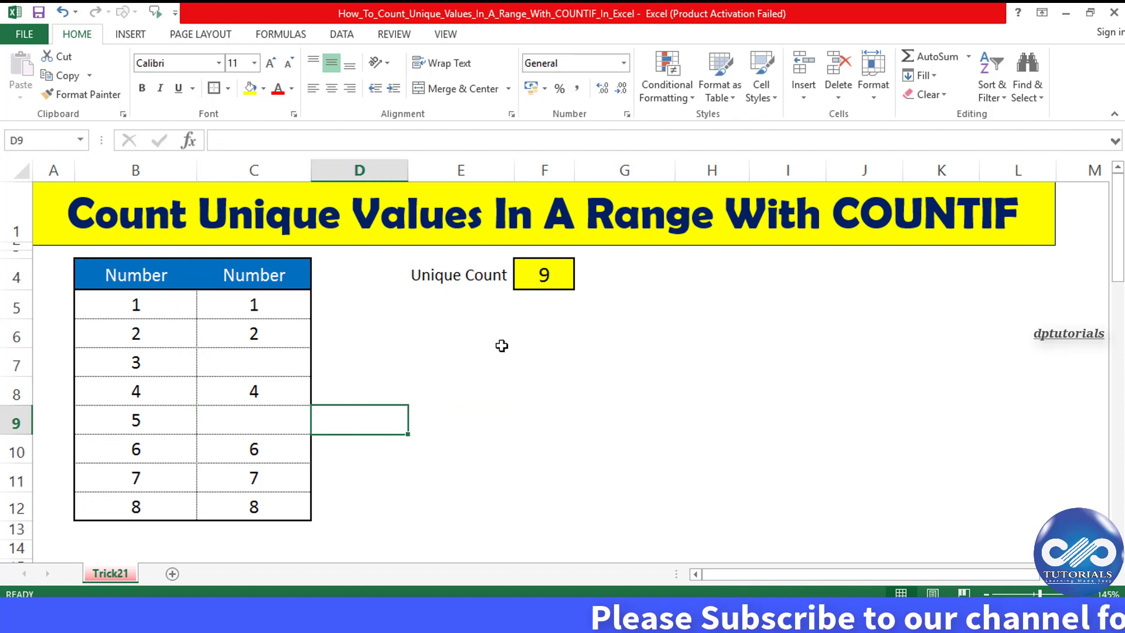
left_click(557, 281)
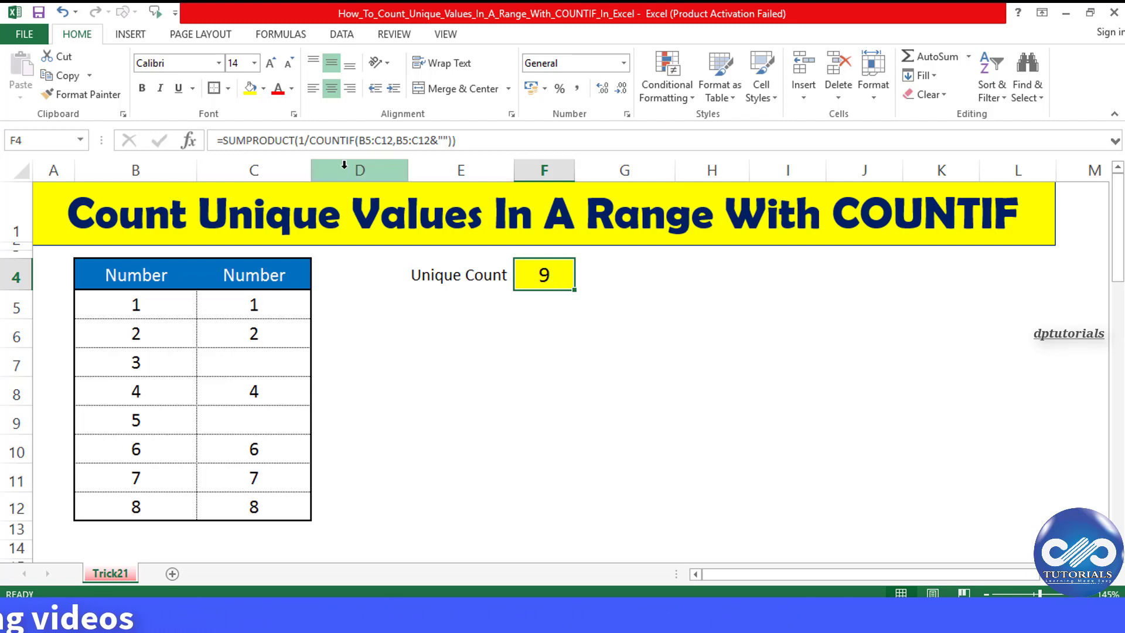
- Replace the formula's 1 numerator with (B5:C12<>"") so blanks are ignored and Unique Count shows 8
left_click(307, 140)
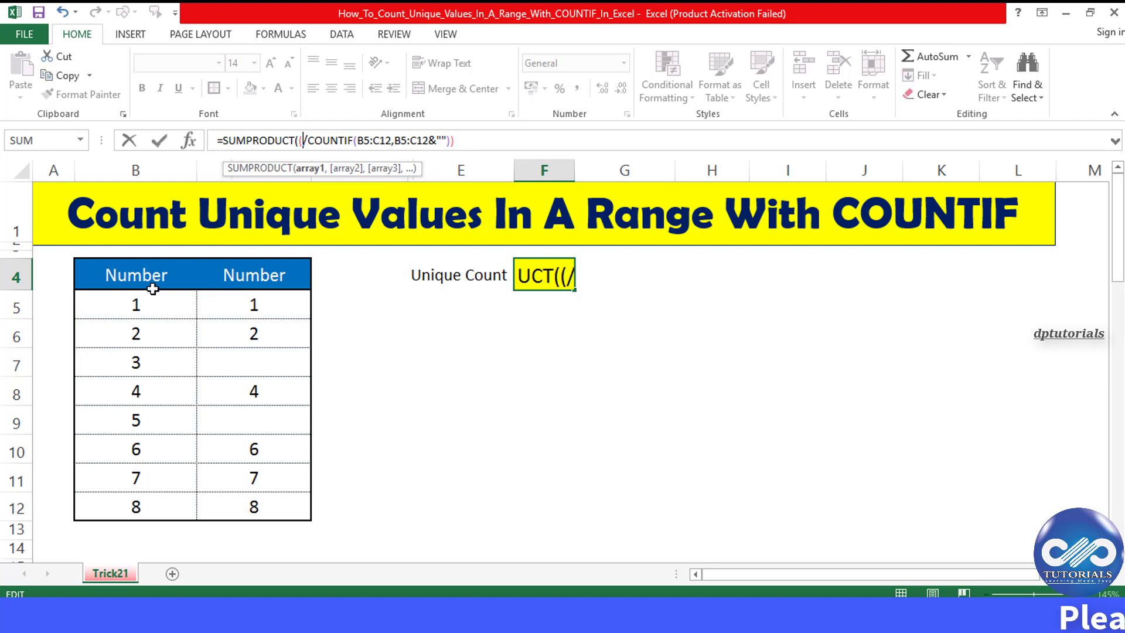
left_click_drag(153, 290, 250, 505)
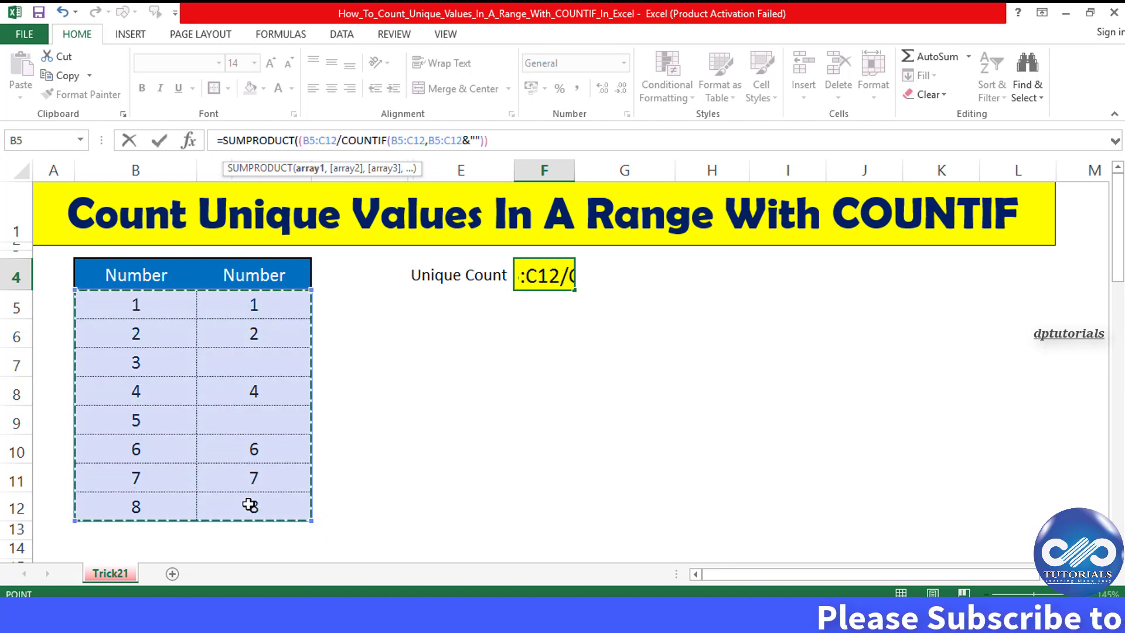
type("<>")
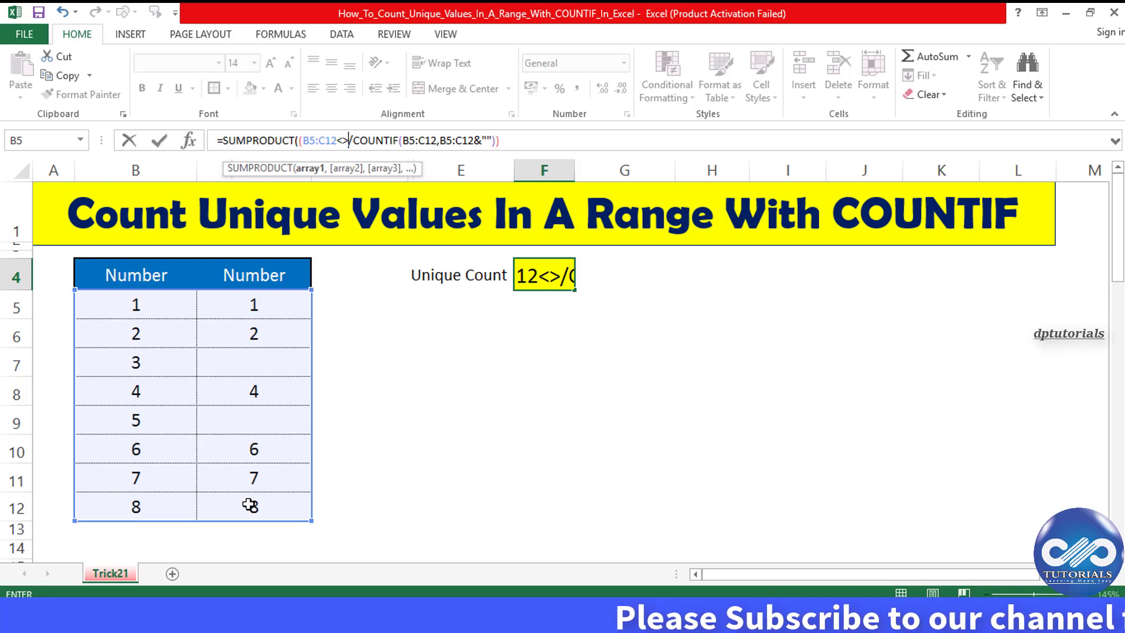
type("\"\"")
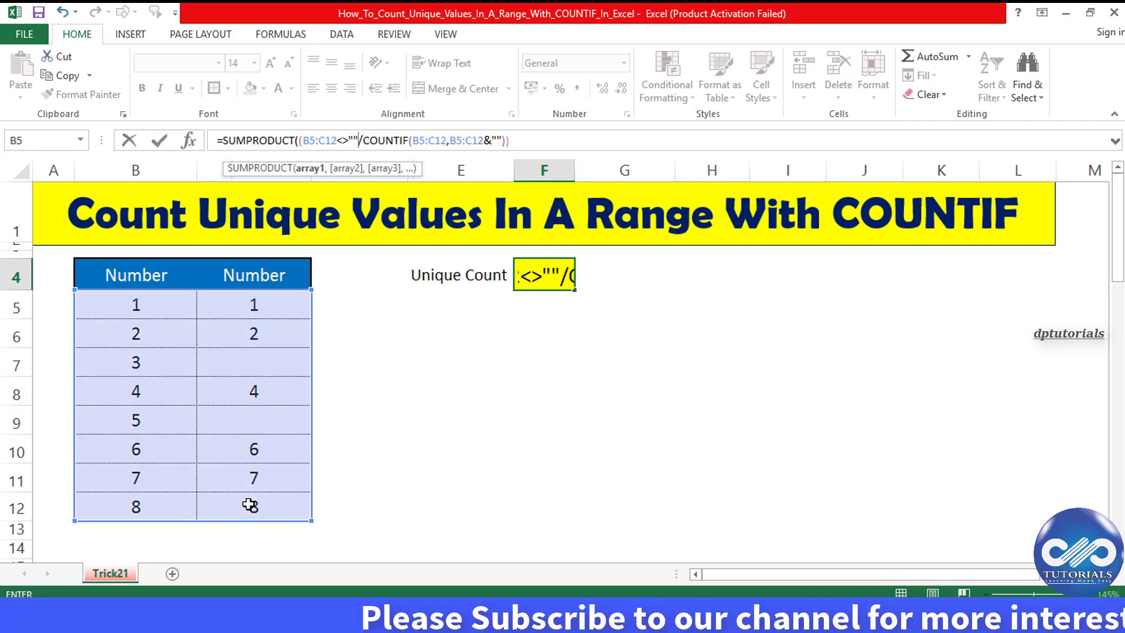
type(")")
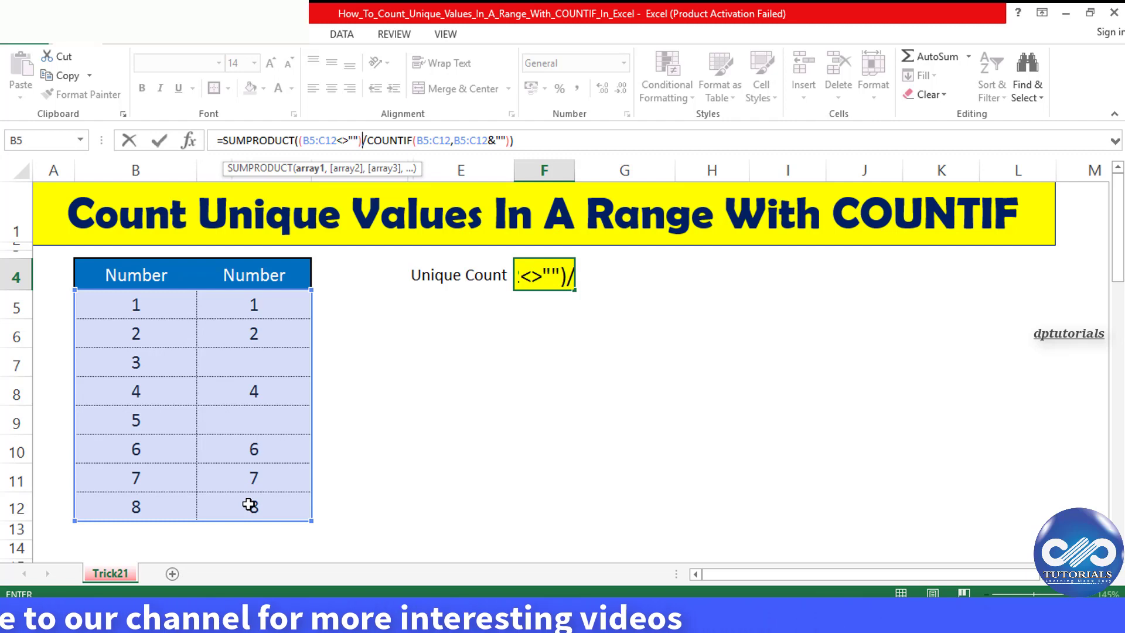
key("Return")
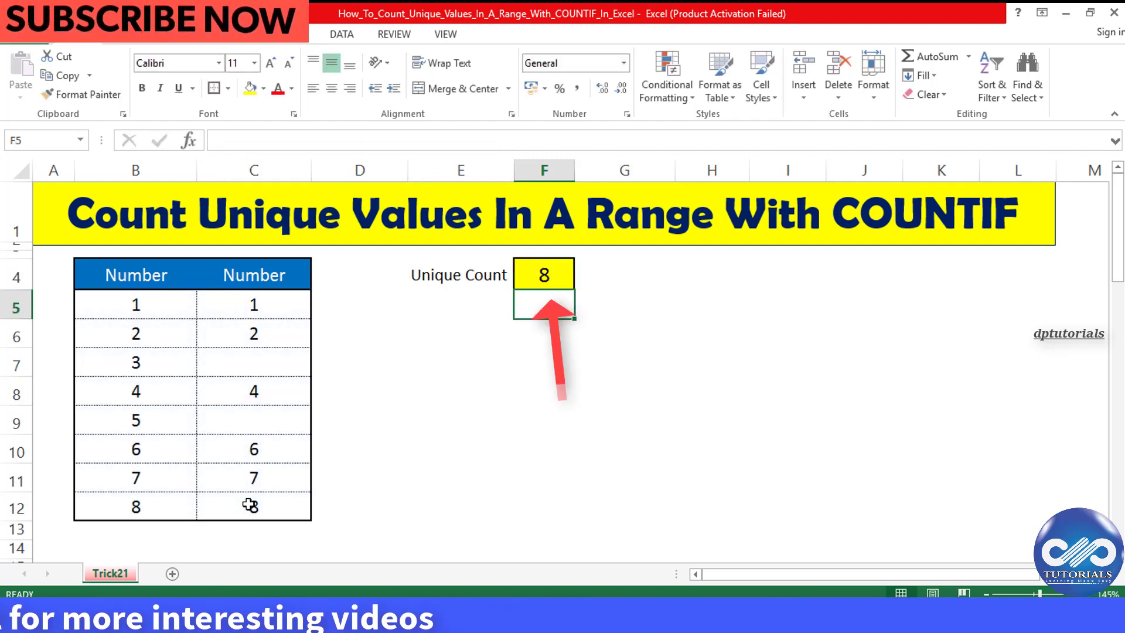
key("Up")
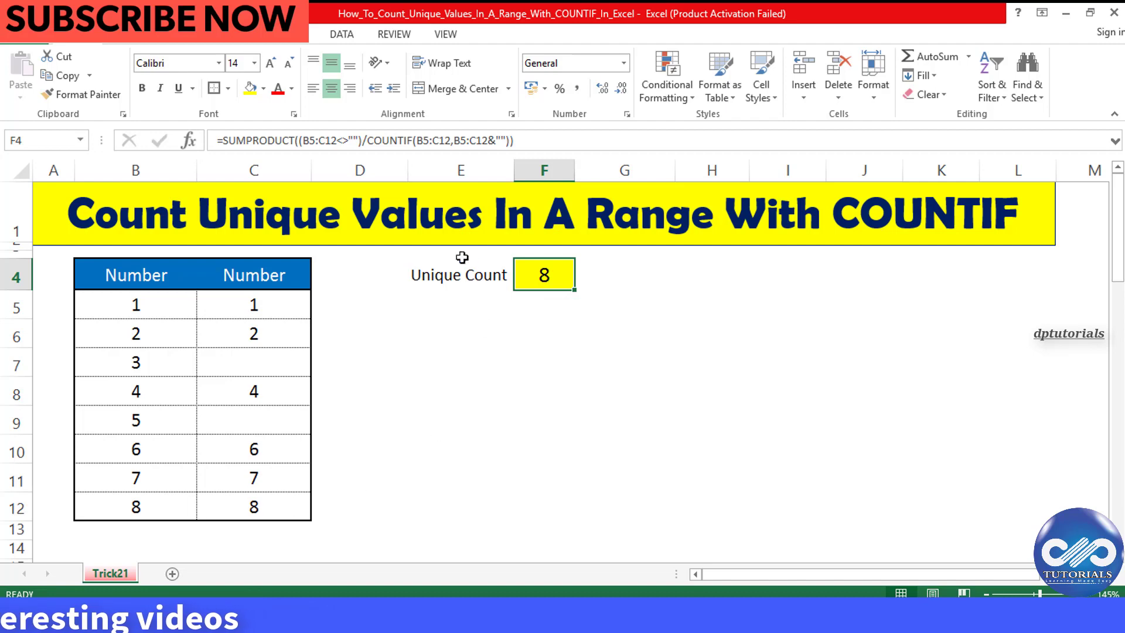
left_click(299, 304)
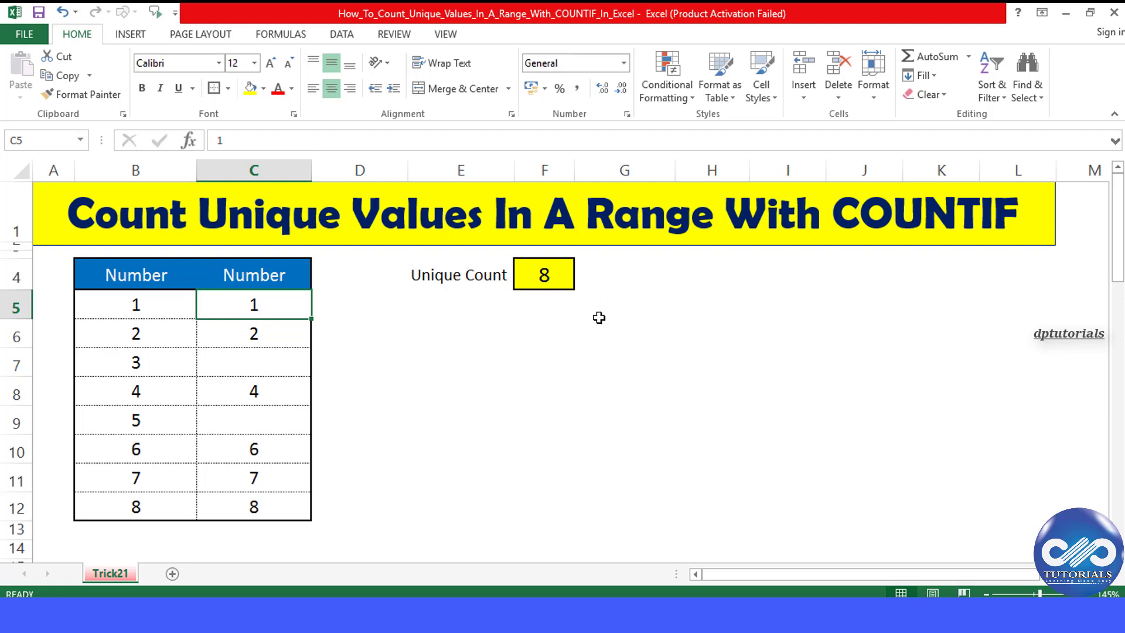
left_click(801, 327)
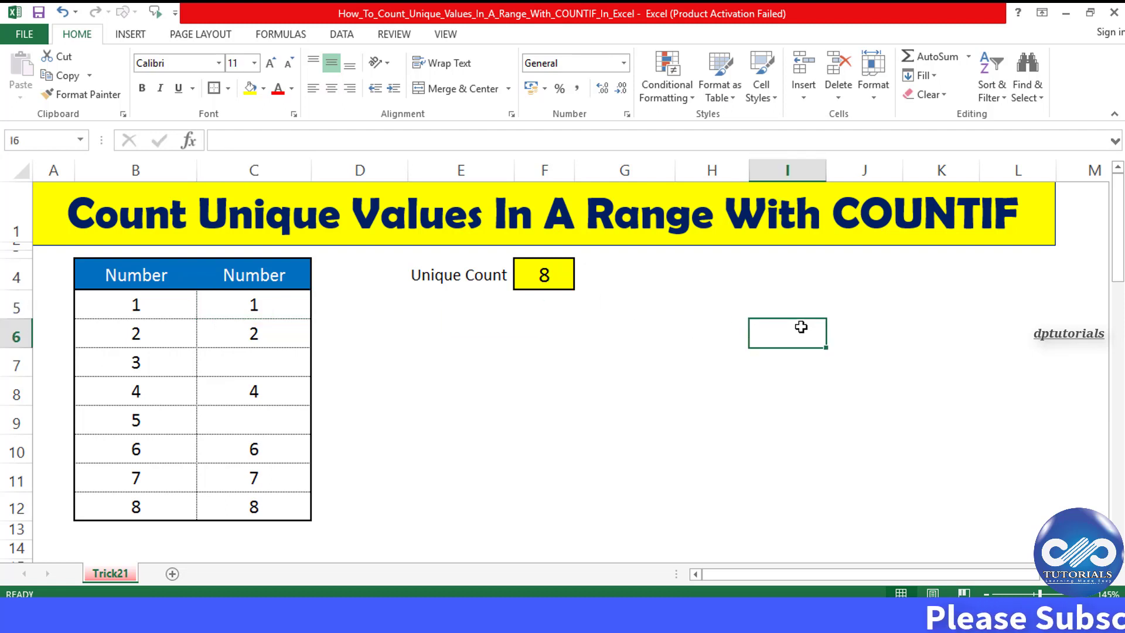